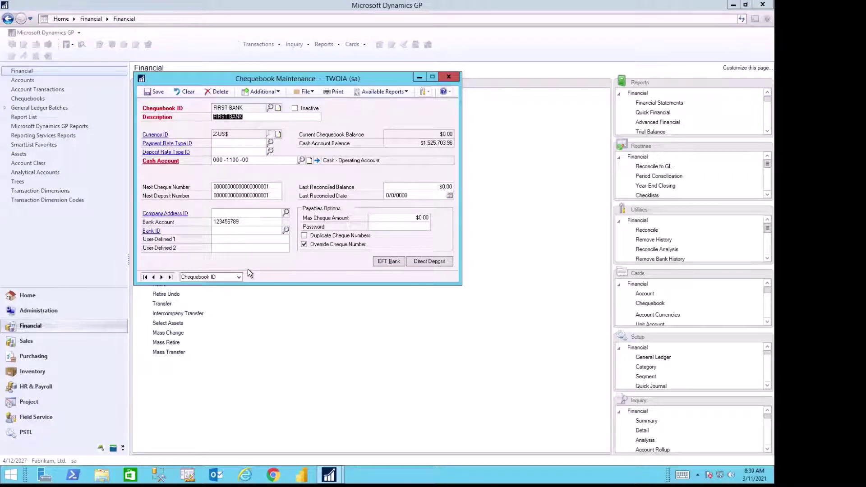
Open the details of FIRST BANK's payables EFT file format 'EFT' from its EFT bank options
click(388, 261)
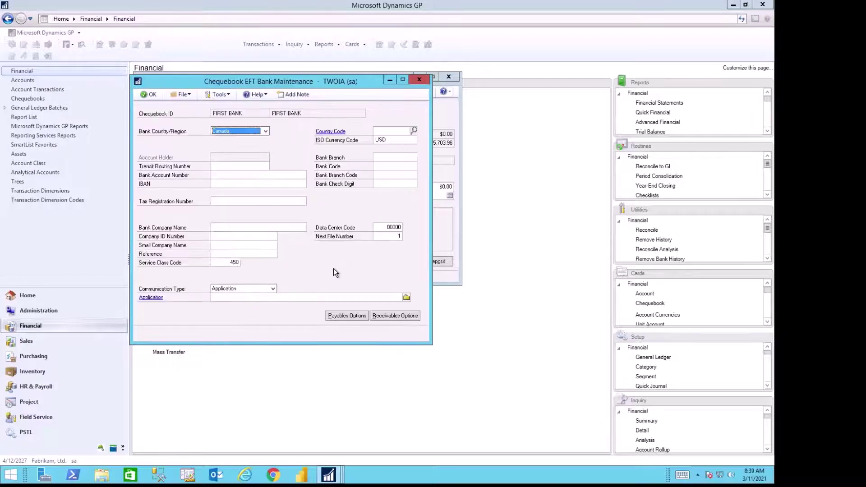
click(346, 316)
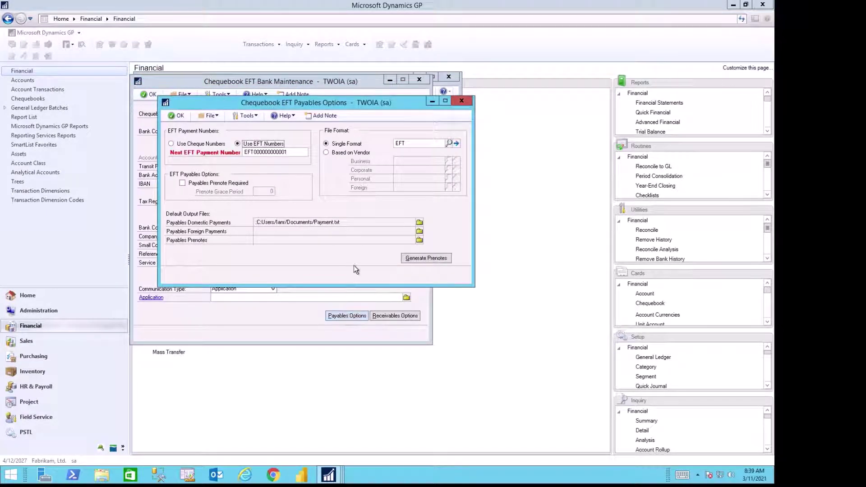
click(456, 143)
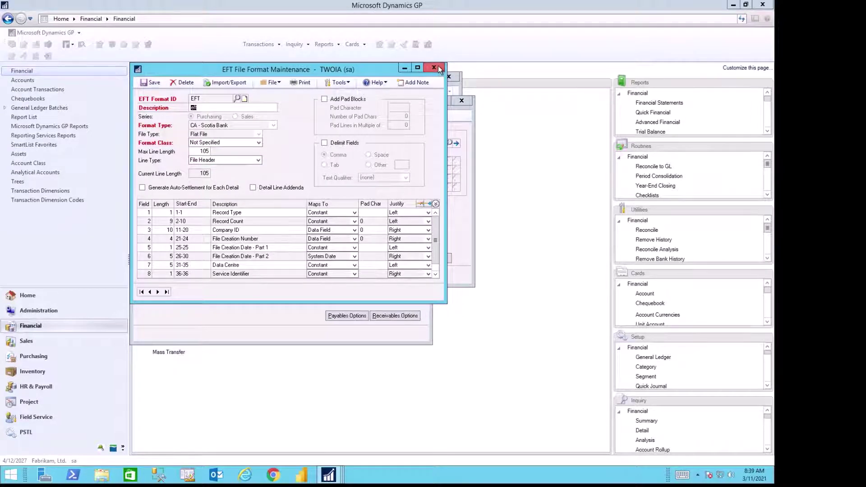
Save the EFT format, start a new format 'OTHER' and pick ISO 20022 Domestic, Low-Value type
click(148, 82)
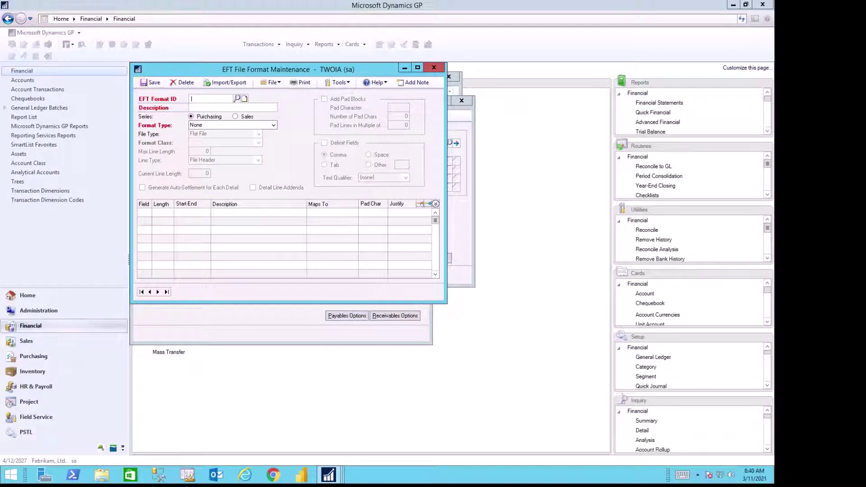
text(OTHER)
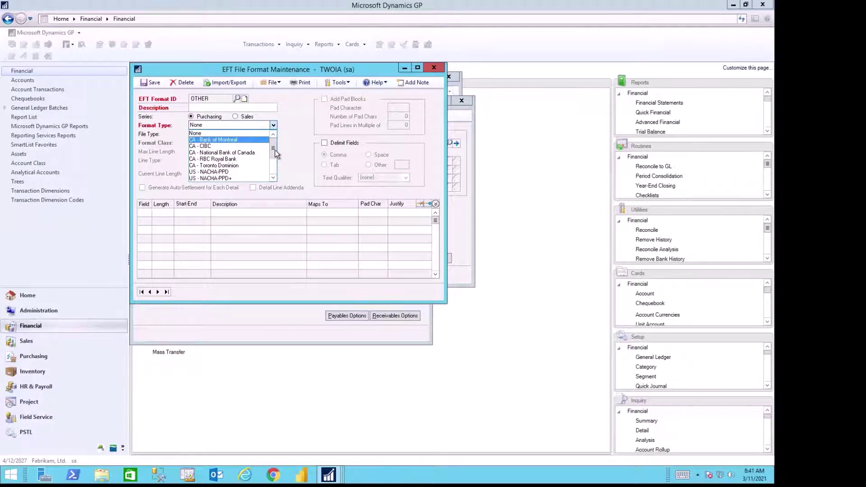
scroll(268, 162, down, 2)
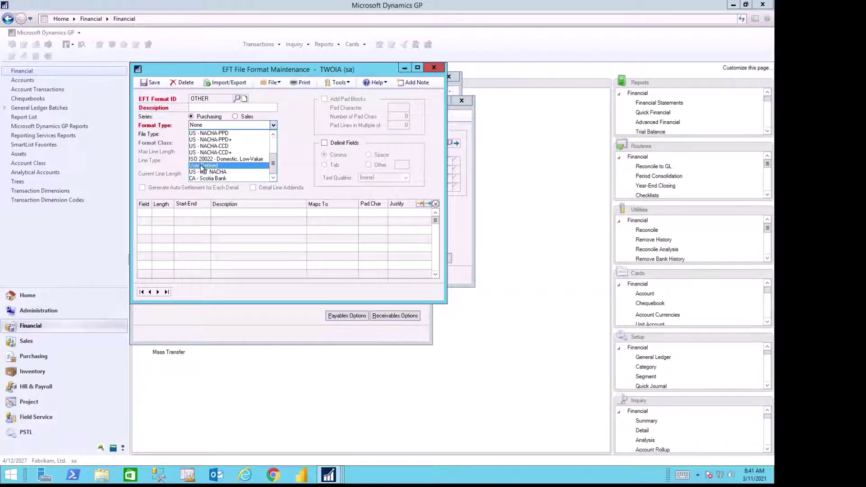
key(Up)
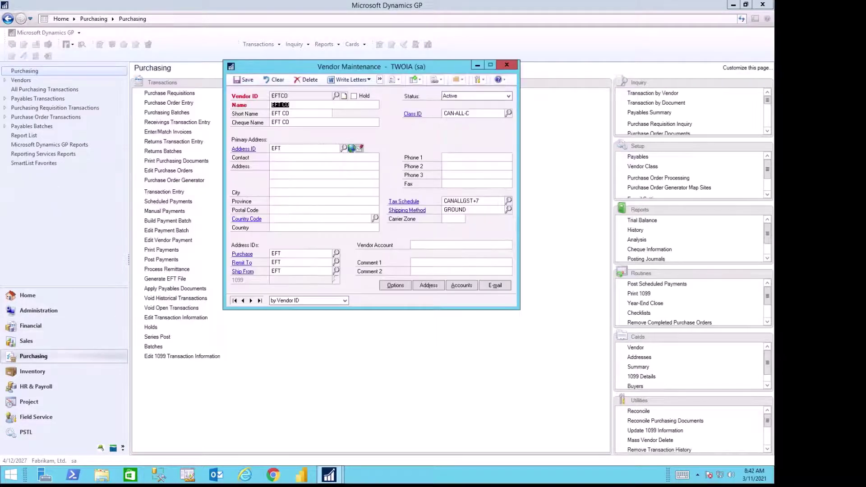
Review vendor EFTCO's address EFT bank name, routing details and account number
click(435, 287)
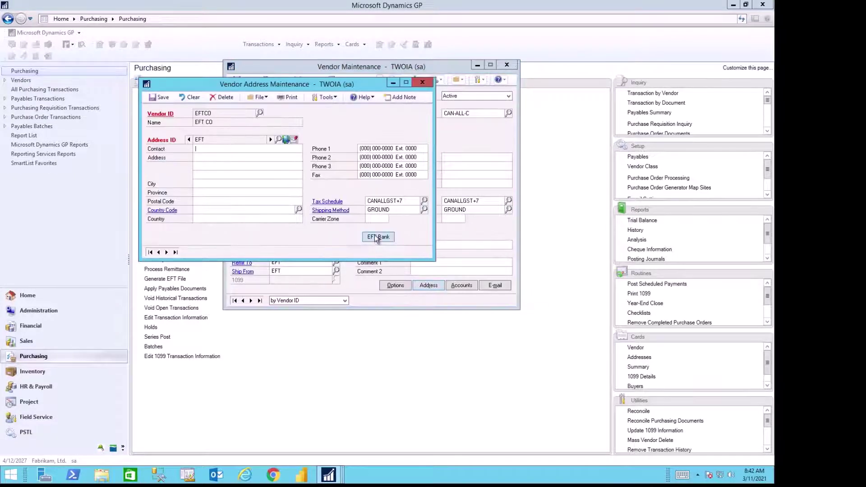
click(377, 237)
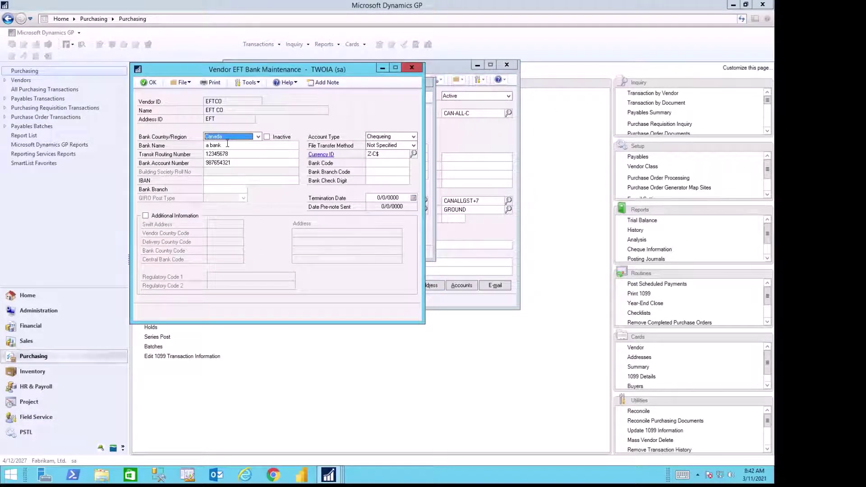
click(228, 144)
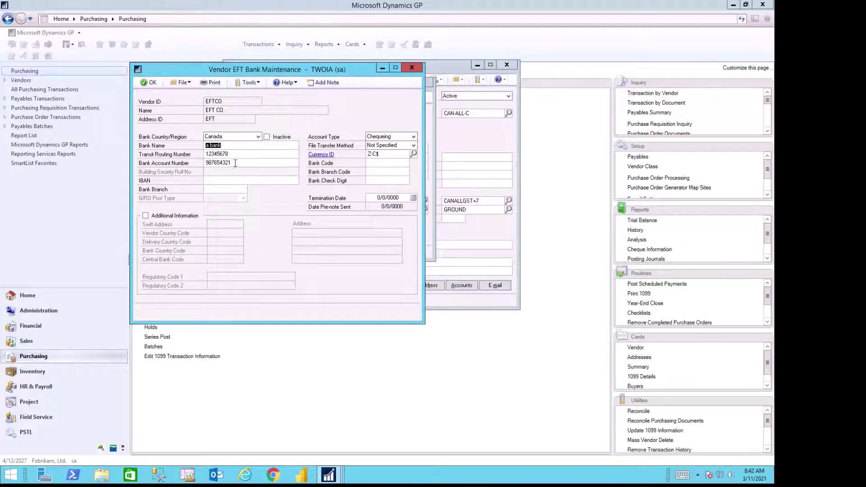
click(236, 153)
click(242, 163)
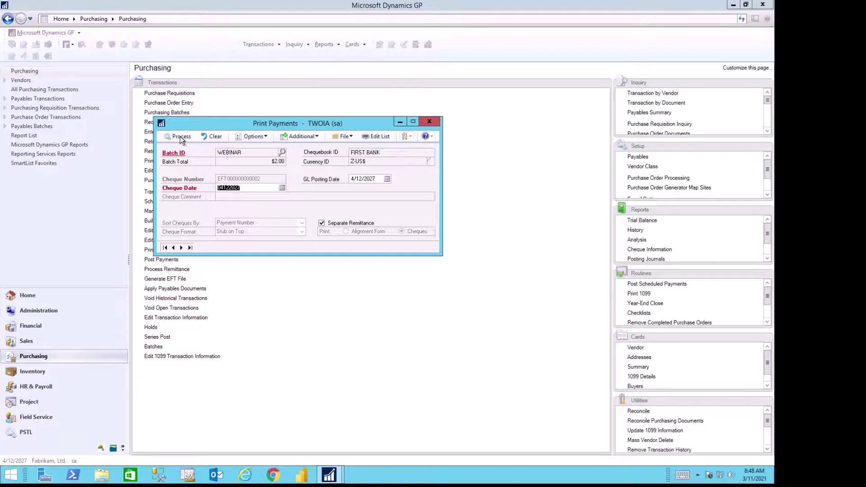
Print the WEBINAR batch payments and process the remittance form, also sending it to the printer
click(180, 136)
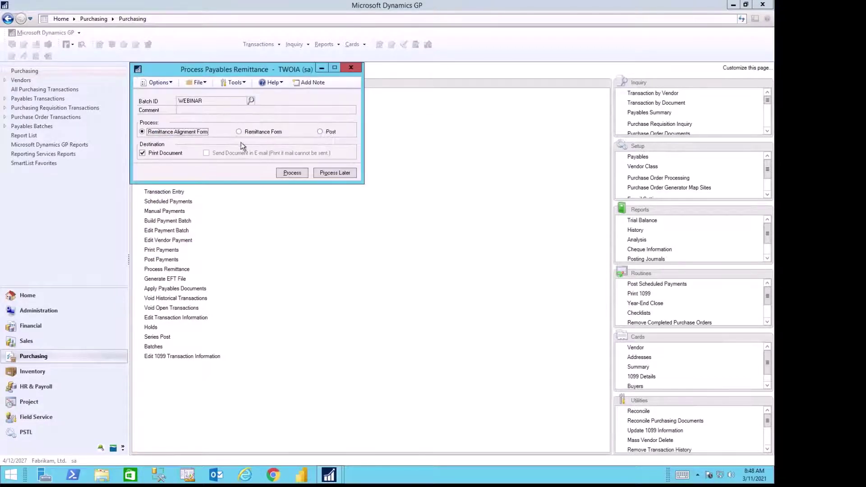
click(246, 136)
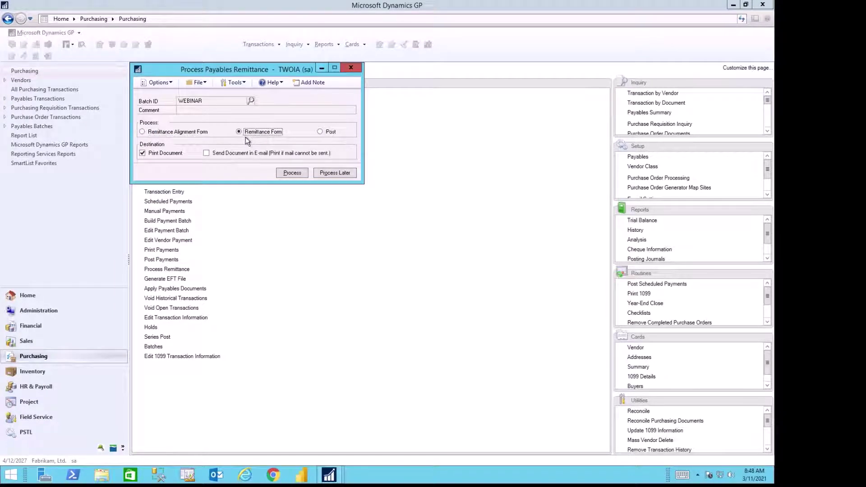
click(289, 172)
click(286, 173)
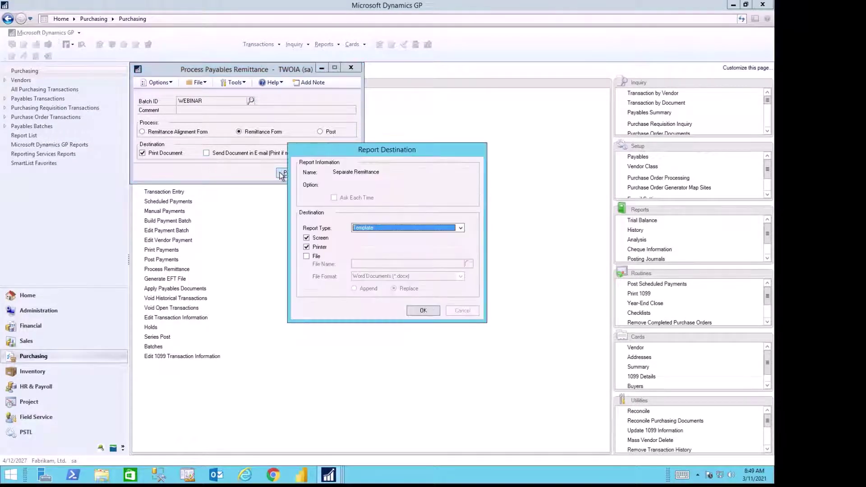
click(306, 247)
click(423, 310)
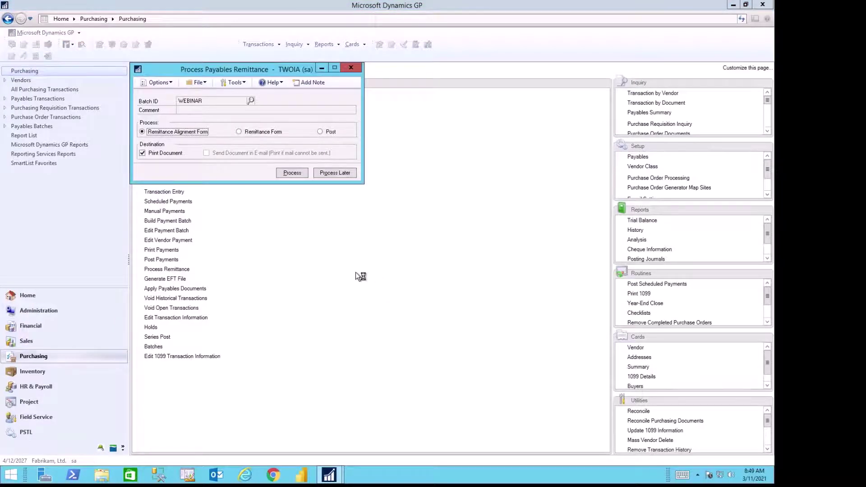
Post the WEBINAR batch, skipping the posting journals, distribution report and EFT payment register
click(321, 132)
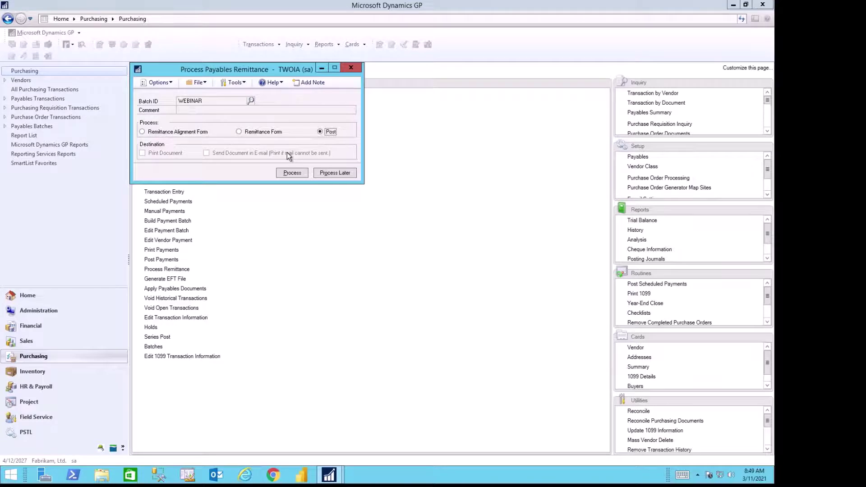
click(292, 173)
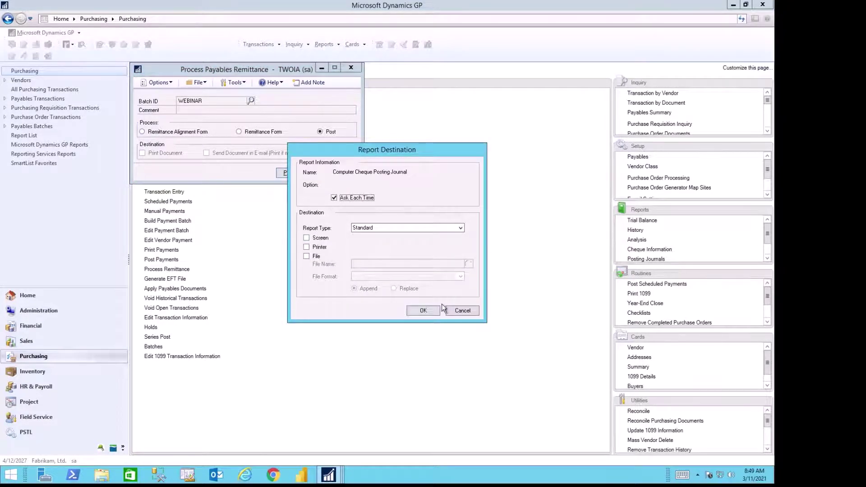
click(451, 311)
click(451, 310)
click(452, 310)
click(451, 310)
click(451, 311)
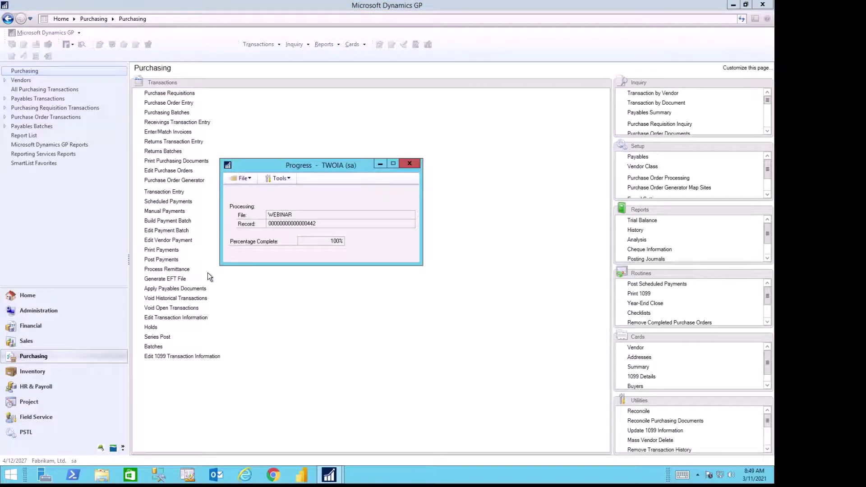
Generate the EFT file from chequebook FIRST BANK with the WEBINAR batch marked
click(169, 279)
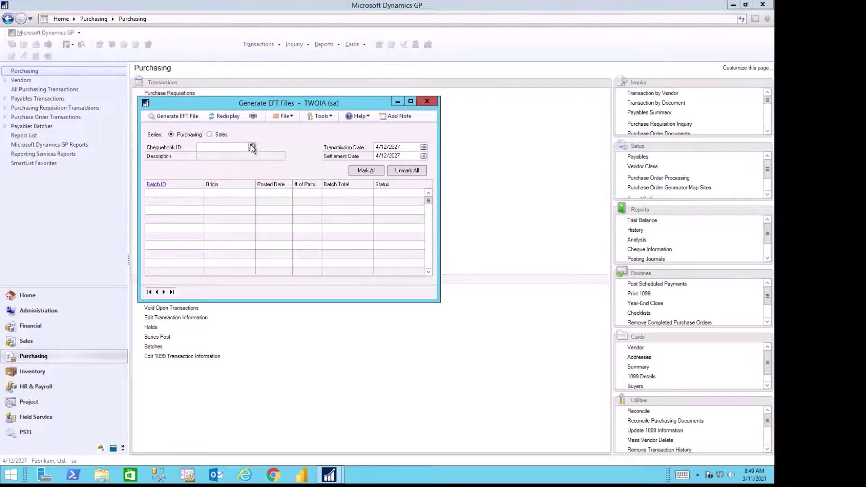
click(251, 147)
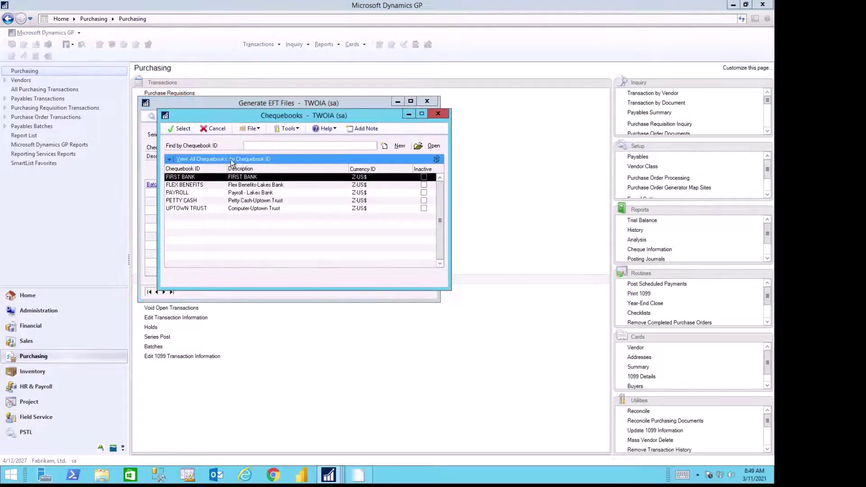
click(183, 179)
double_click(181, 177)
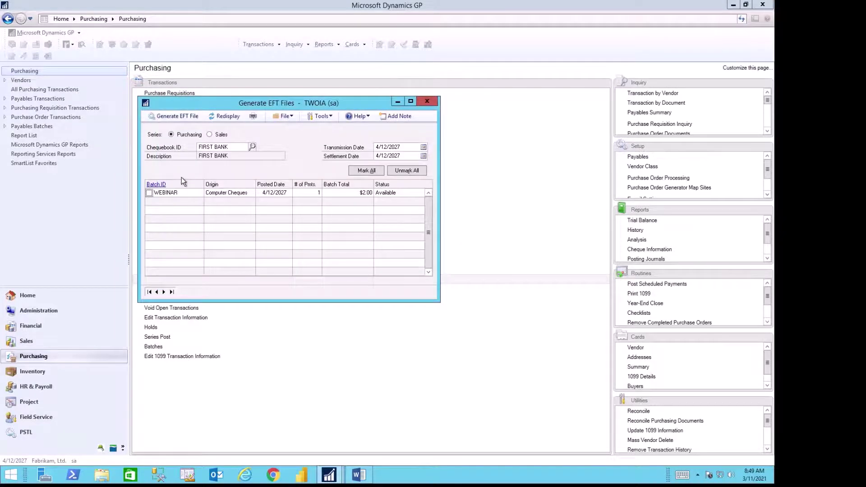
click(149, 192)
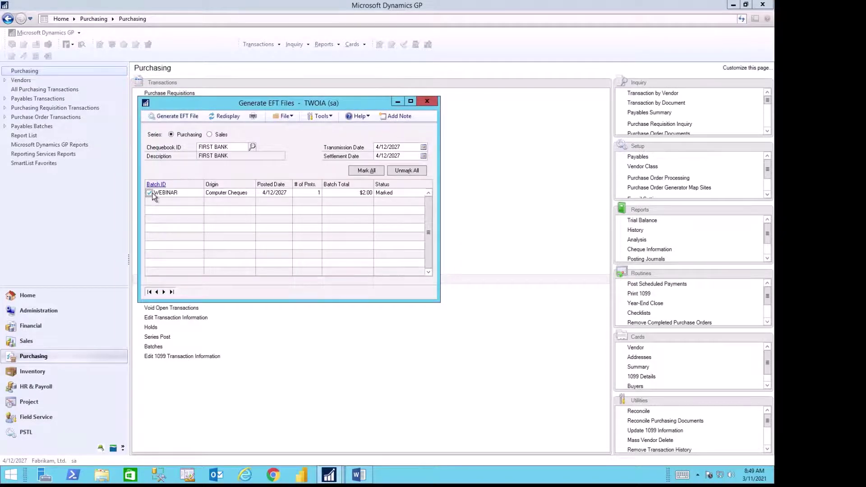
click(163, 118)
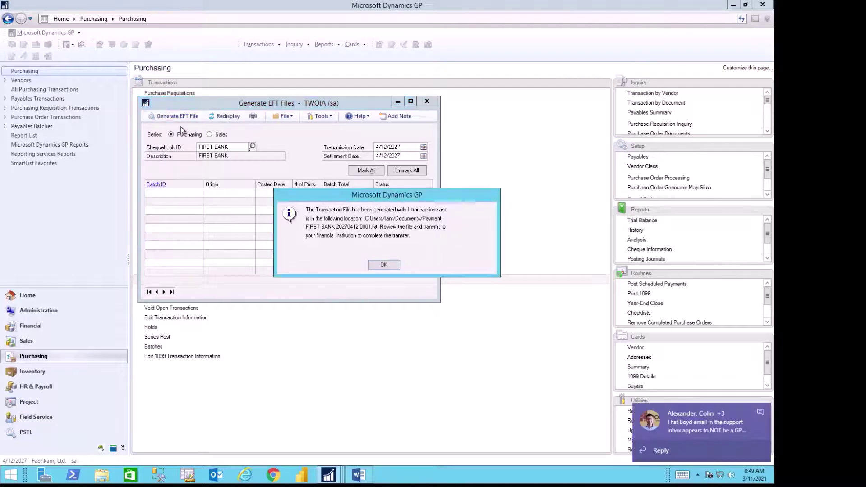